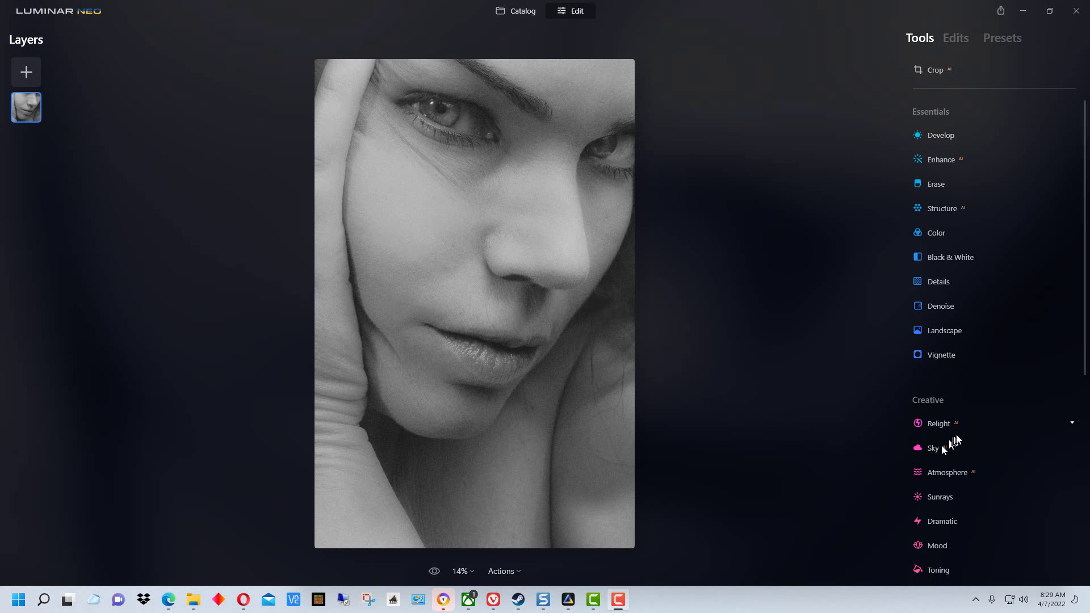
# Tone the portrait's shadows sepia with Toning at saturation 56, hue 34 and amount 100.
pyautogui.scroll(-3, 963, 420)
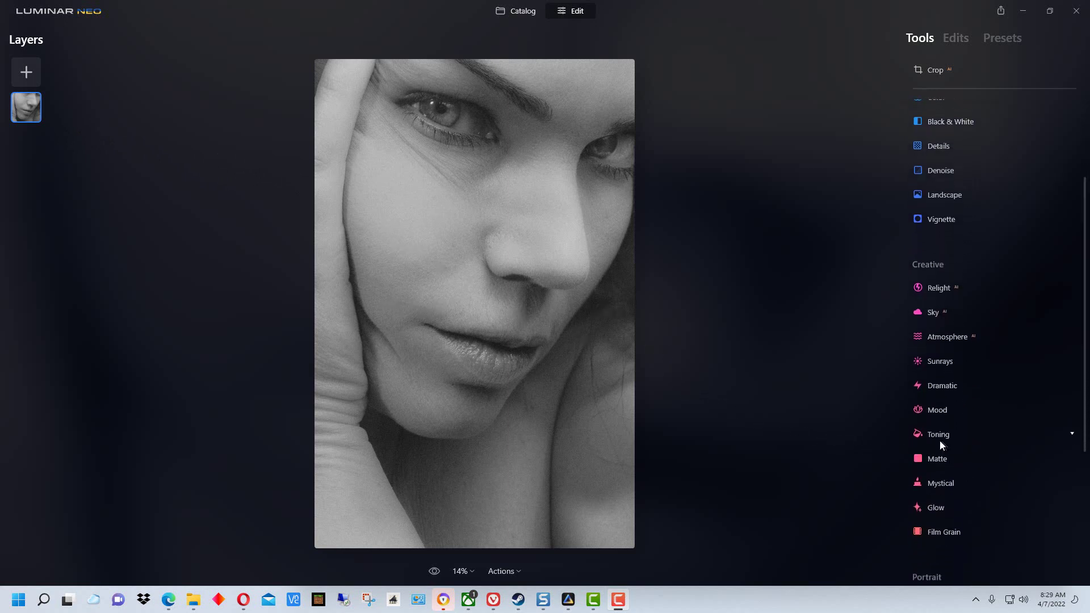
pyautogui.click(938, 435)
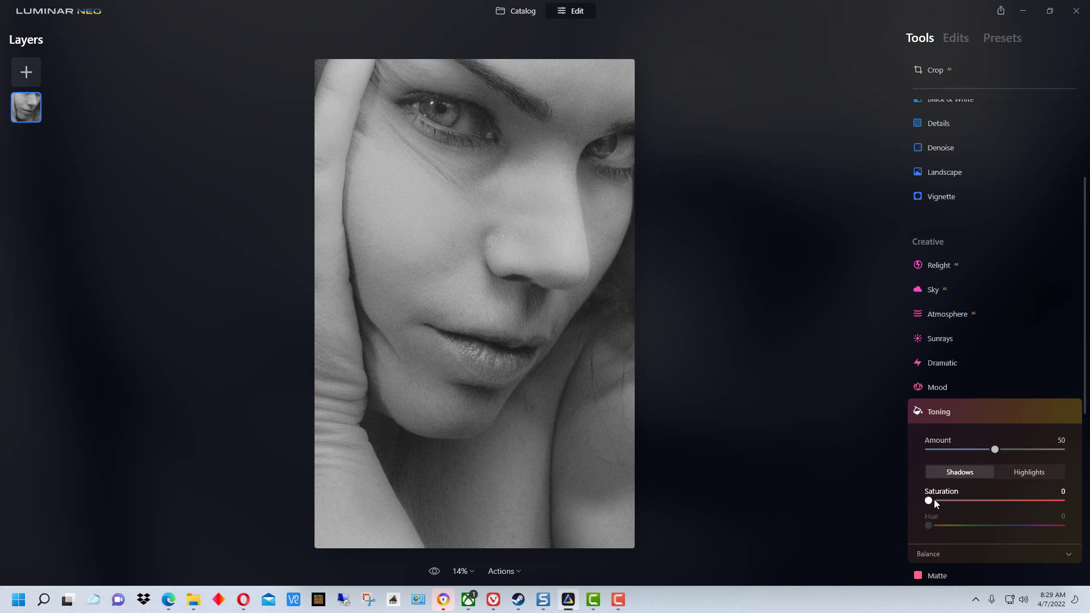
pyautogui.moveTo(932, 499); pyautogui.dragTo(977, 499)
pyautogui.moveTo(997, 494); pyautogui.dragTo(1005, 495)
pyautogui.moveTo(927, 526); pyautogui.dragTo(941, 528)
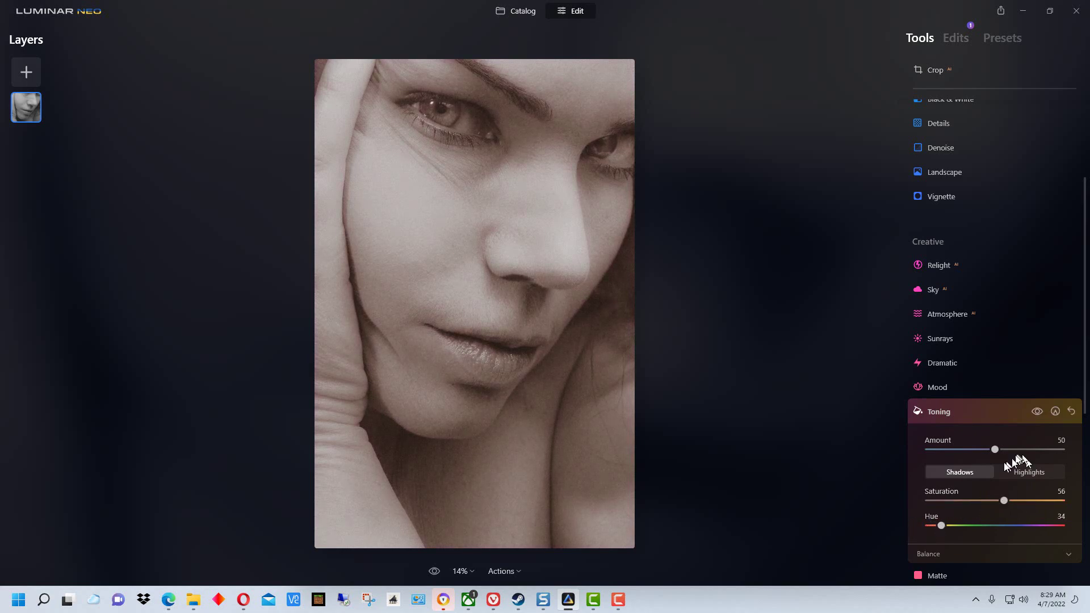
pyautogui.moveTo(998, 450); pyautogui.dragTo(1063, 452)
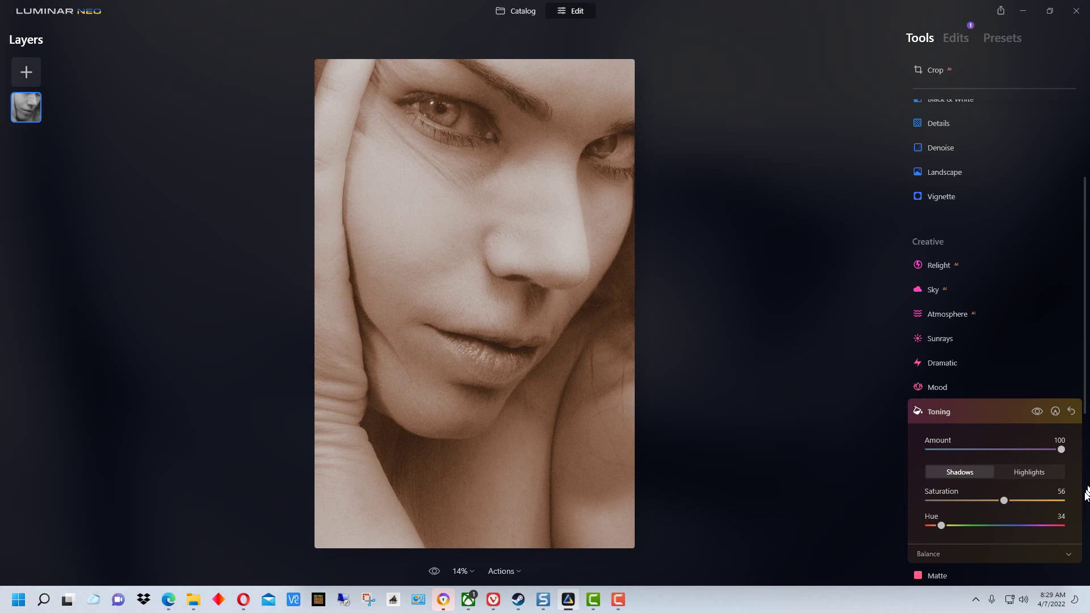
pyautogui.moveTo(939, 526)
pyautogui.mouseDown()
pyautogui.moveTo(952, 525)
pyautogui.moveTo(931, 520)
pyautogui.moveTo(941, 520)
pyautogui.mouseUp()
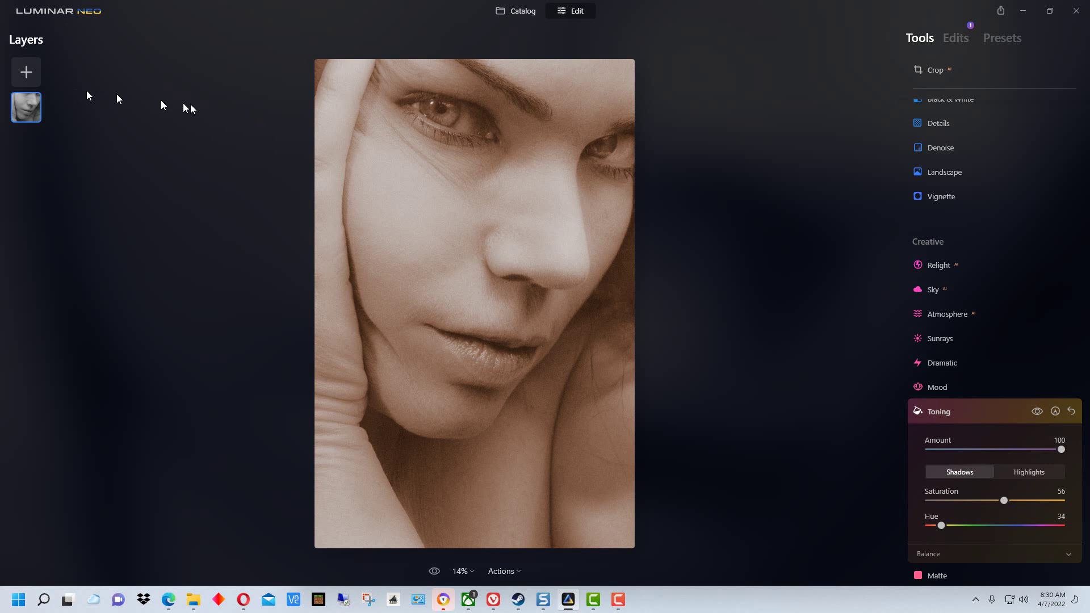
# Add the same black-and-white portrait as a new layer and raise its opacity to 100.
pyautogui.click(27, 74)
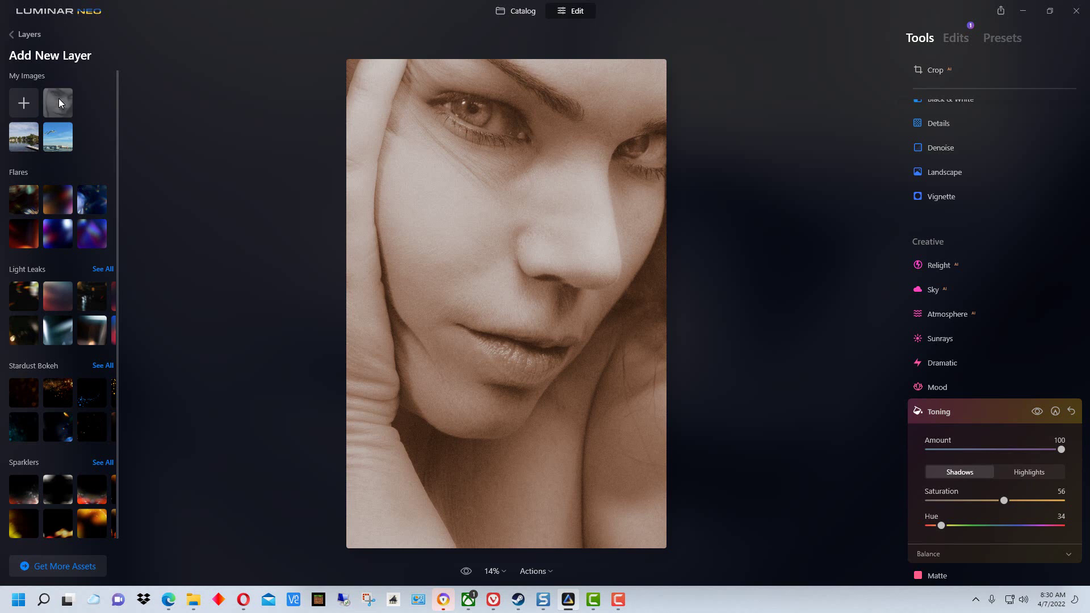
pyautogui.click(59, 103)
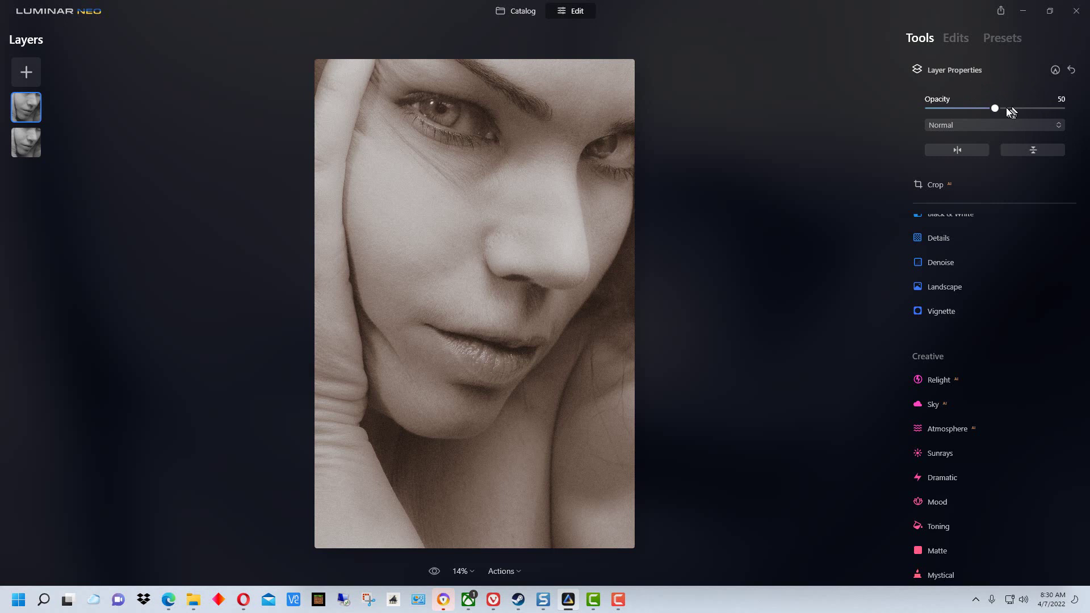
pyautogui.moveTo(990, 107); pyautogui.dragTo(1077, 117)
pyautogui.moveTo(1060, 109); pyautogui.dragTo(993, 112)
pyautogui.moveTo(992, 108); pyautogui.dragTo(914, 104)
pyautogui.moveTo(930, 109); pyautogui.dragTo(1081, 119)
# Tone the new layer's shadows blue with Toning at saturation 58, hue 224 and amount 100.
pyautogui.click(938, 526)
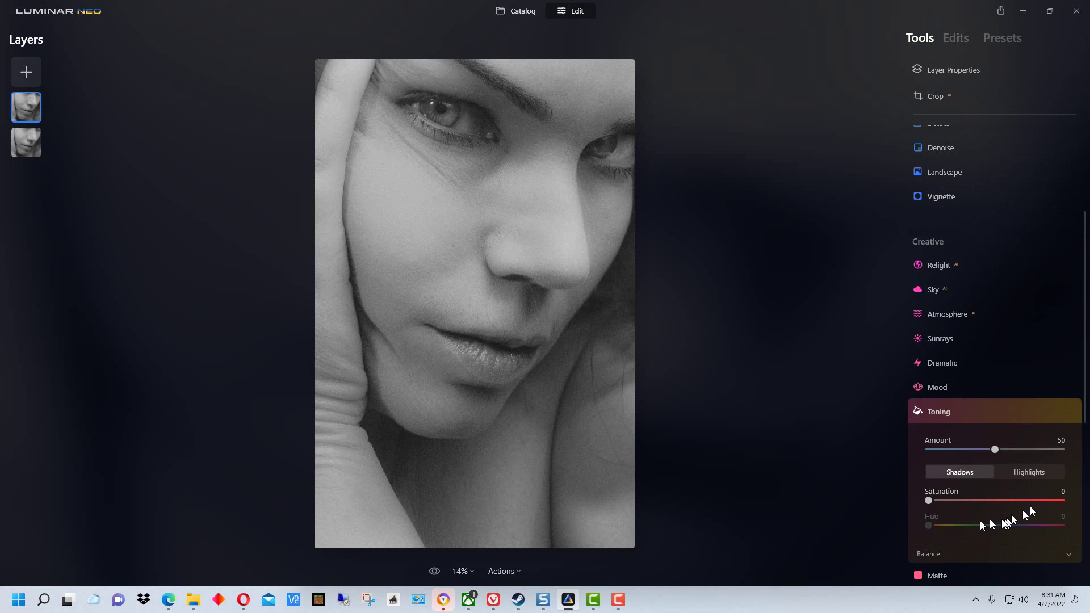
pyautogui.moveTo(928, 500); pyautogui.dragTo(1006, 502)
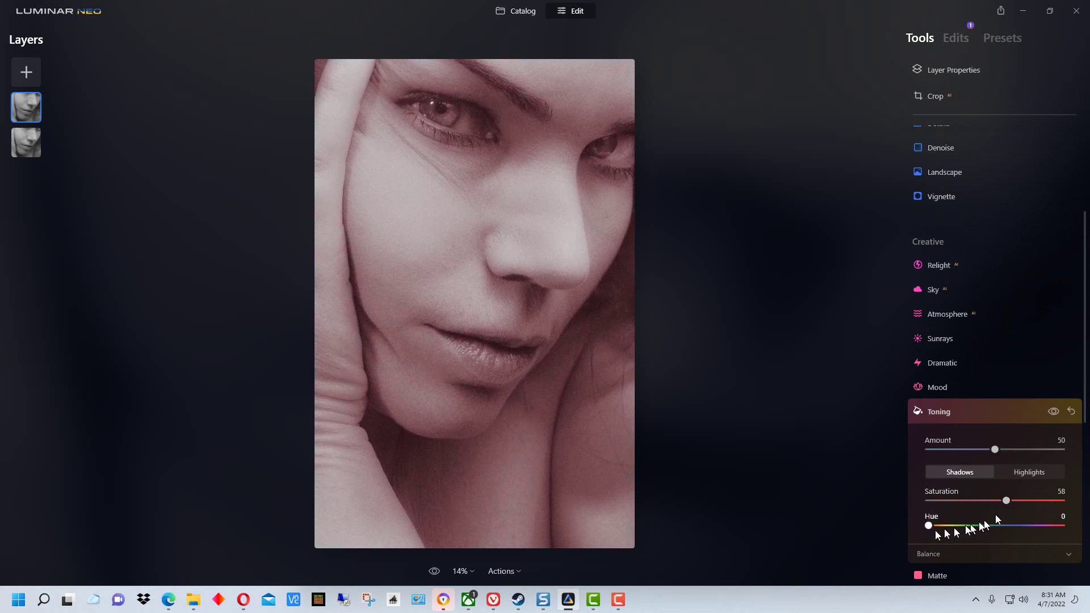
pyautogui.moveTo(928, 527); pyautogui.dragTo(1008, 528)
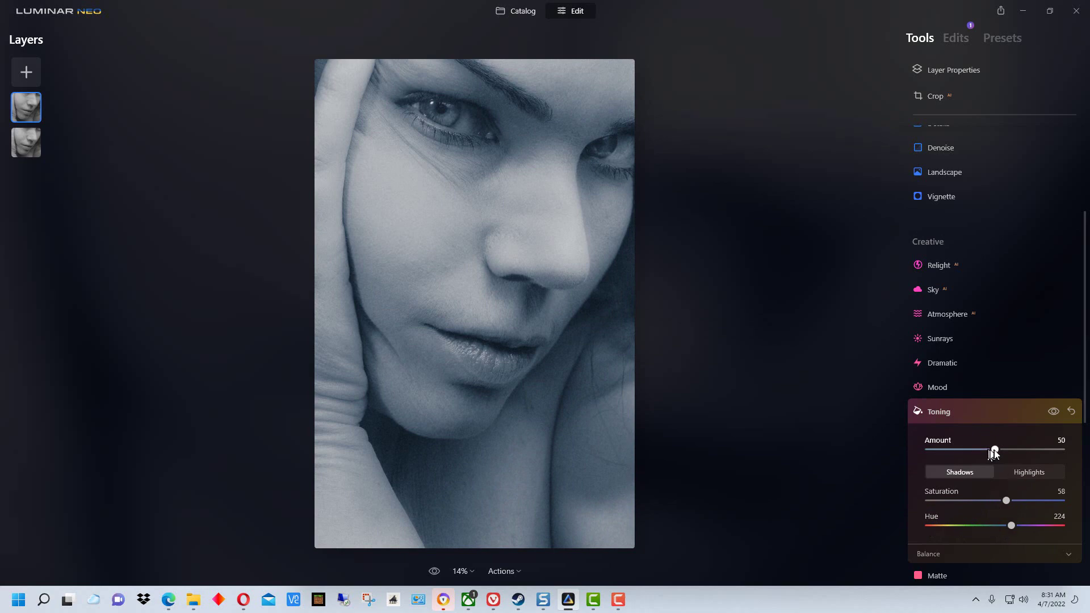
pyautogui.moveTo(994, 450); pyautogui.dragTo(1062, 451)
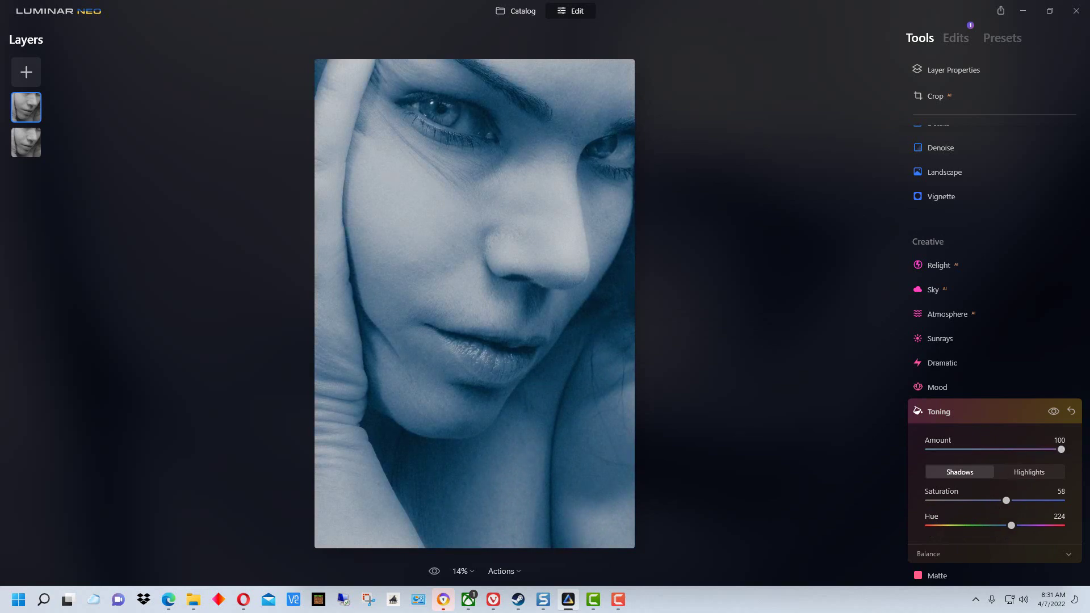
pyautogui.moveTo(1013, 528); pyautogui.dragTo(1014, 528)
# Mask the blue layer to the eyes by painting both irises with a size 14 brush.
pyautogui.click(966, 70)
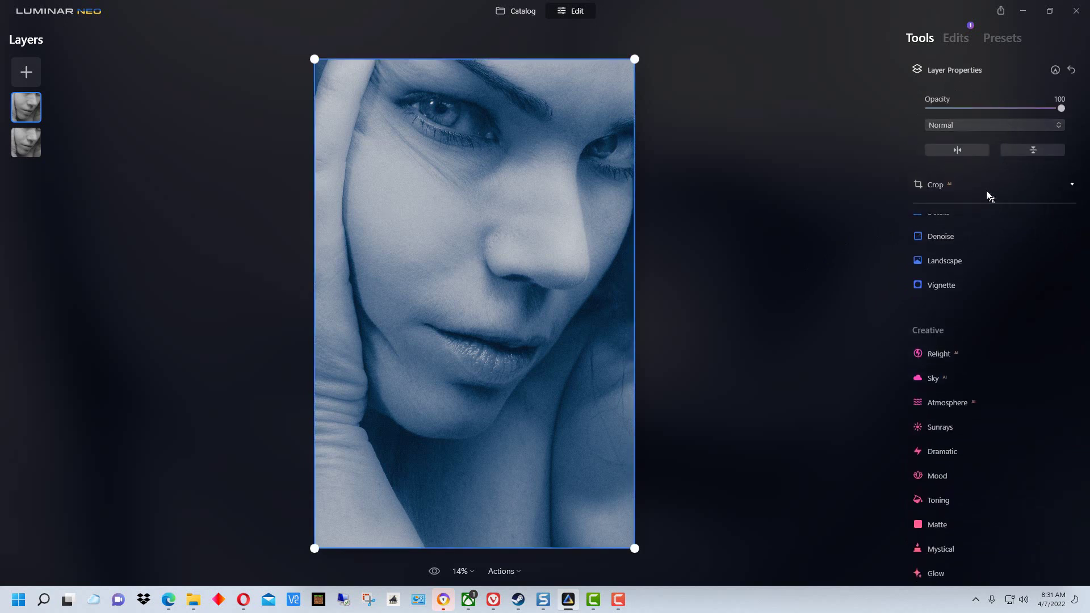
pyautogui.click(1055, 70)
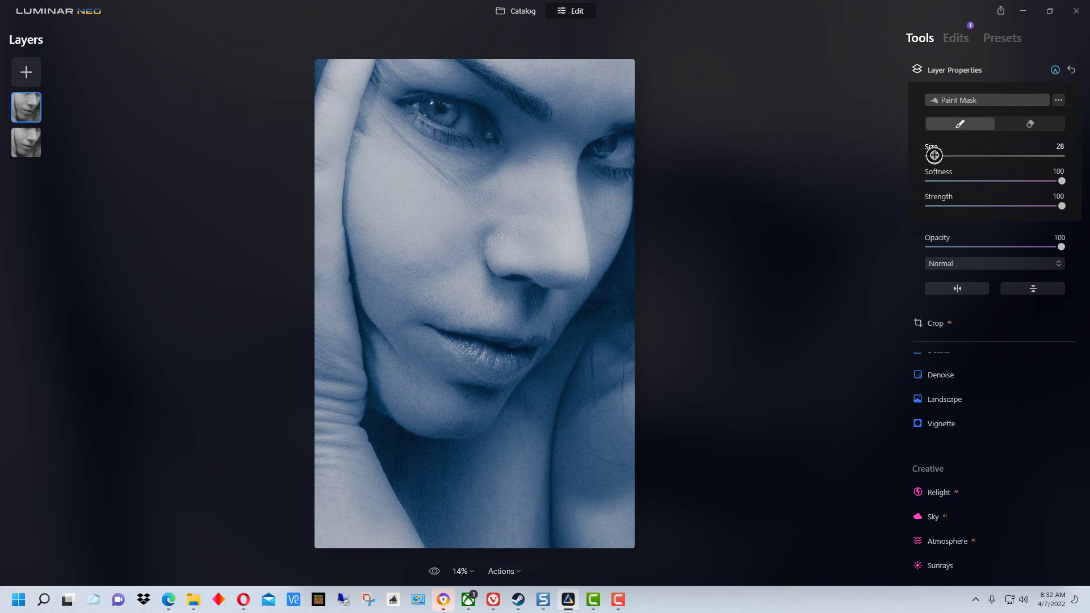
pyautogui.moveTo(934, 155); pyautogui.dragTo(929, 155)
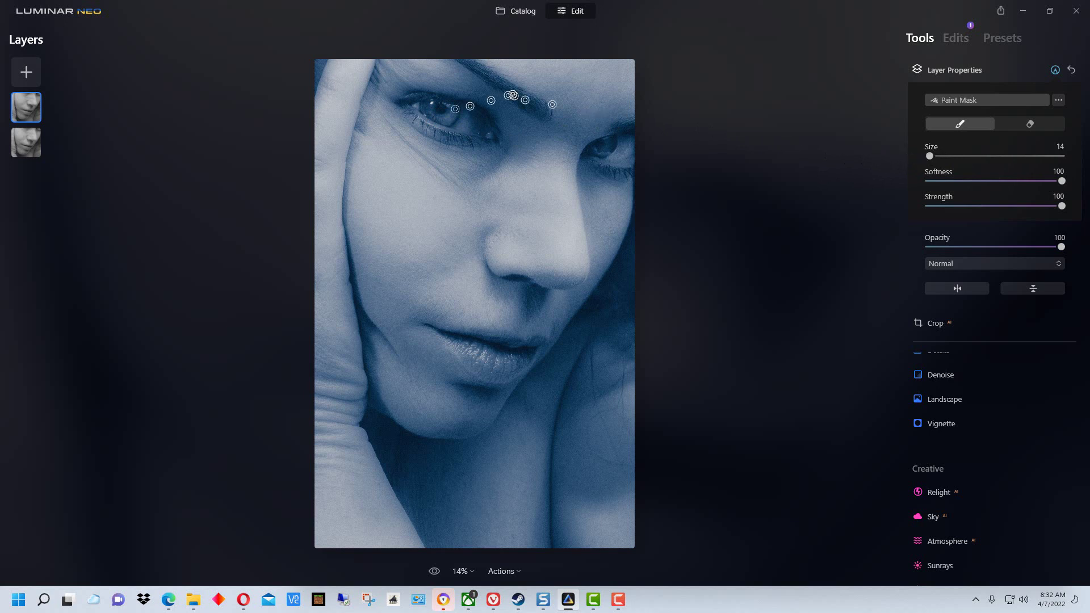
pyautogui.moveTo(428, 110); pyautogui.dragTo(444, 110)
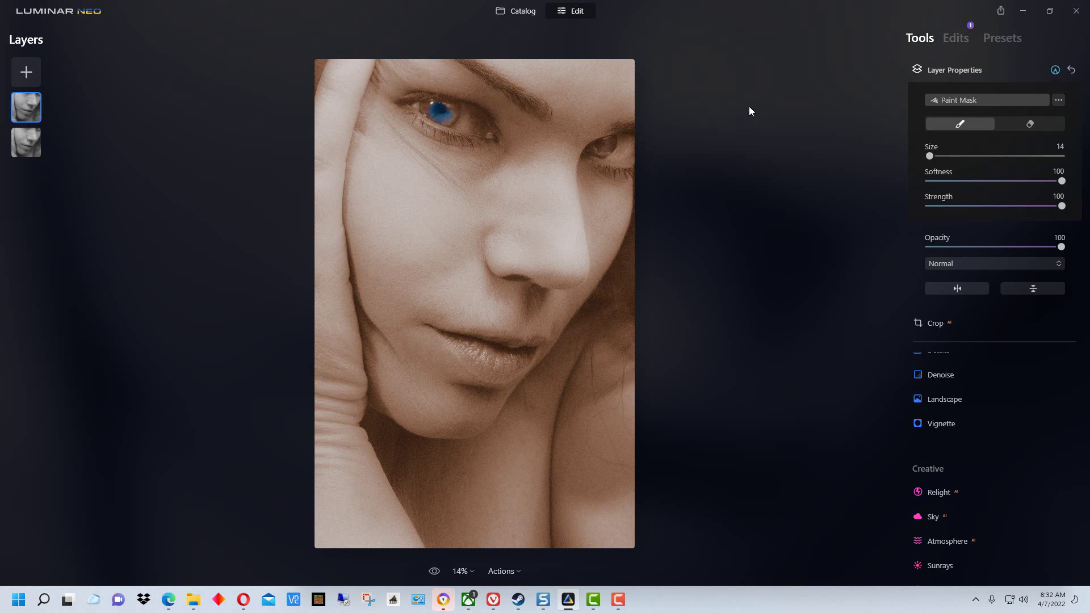
pyautogui.moveTo(428, 107); pyautogui.dragTo(442, 114)
pyautogui.moveTo(603, 148); pyautogui.dragTo(605, 150)
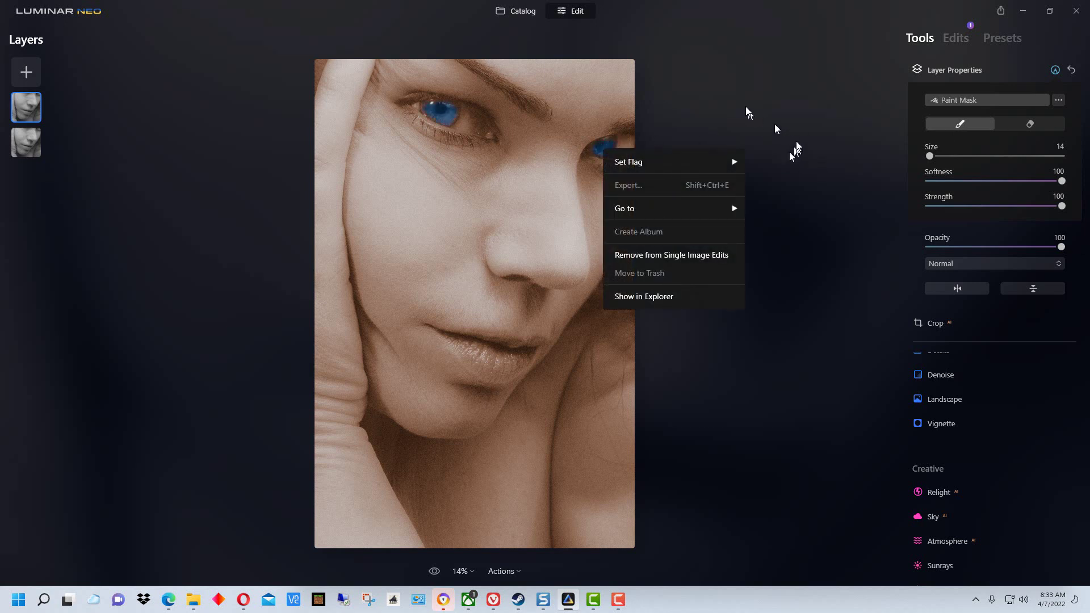
pyautogui.click(745, 107)
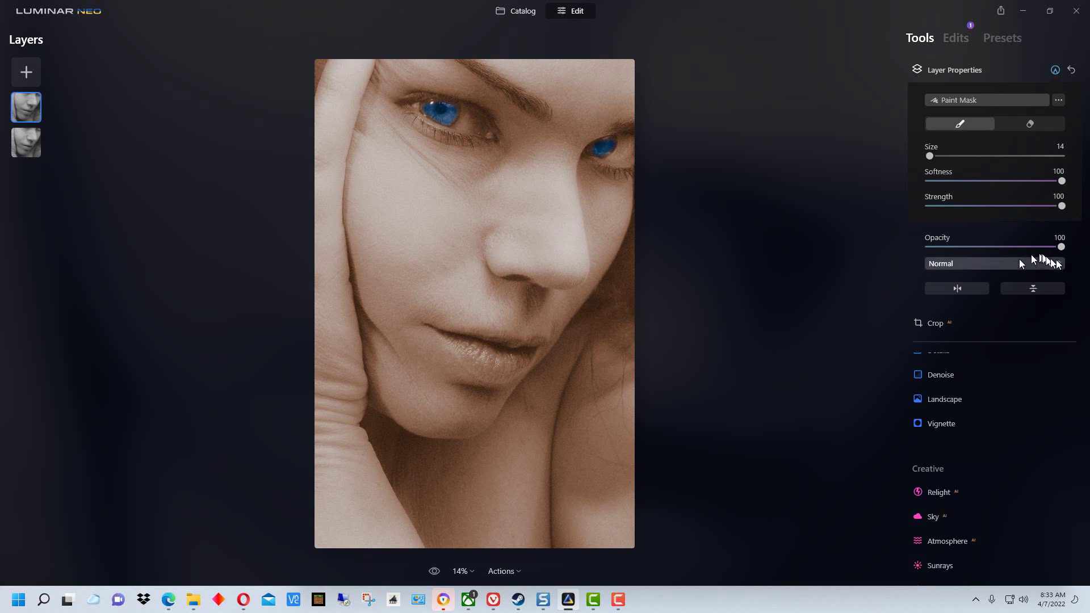
# Touch up the mask on the larger iris and lower the blue layer's opacity to 79.
pyautogui.moveTo(1061, 247); pyautogui.dragTo(1033, 241)
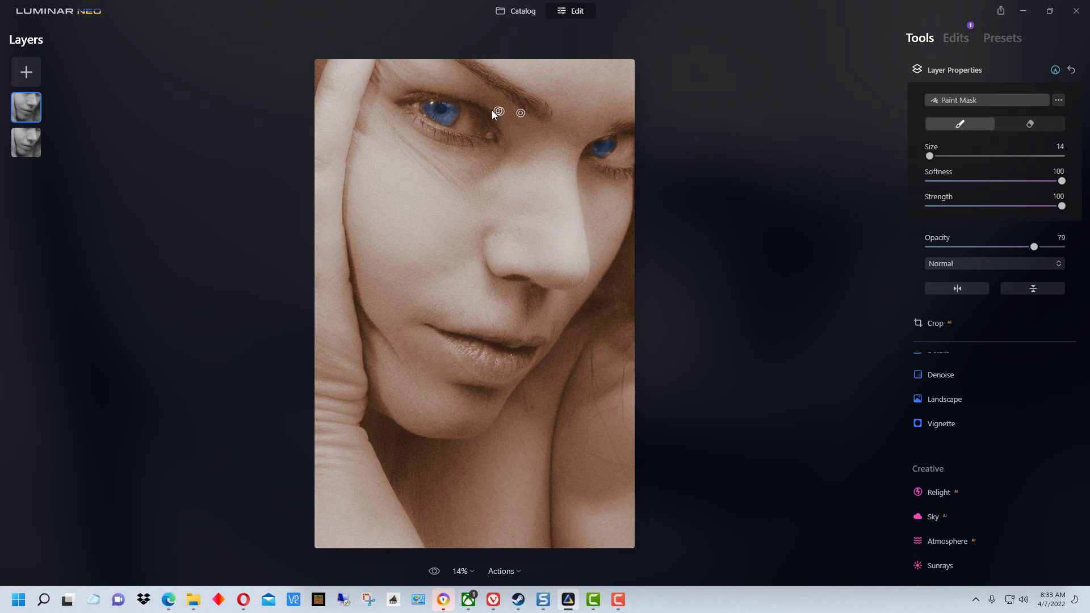
pyautogui.click(425, 107)
pyautogui.moveTo(427, 112)
pyautogui.mouseDown()
pyautogui.moveTo(455, 108)
pyautogui.moveTo(430, 114)
pyautogui.moveTo(442, 119)
pyautogui.mouseUp()
pyautogui.moveTo(1034, 248); pyautogui.dragTo(998, 248)
pyautogui.moveTo(1006, 244); pyautogui.dragTo(1045, 247)
pyautogui.moveTo(1037, 248); pyautogui.dragTo(1033, 250)
# Add the black-and-white portrait again as a third layer and raise its opacity to 100.
pyautogui.click(25, 74)
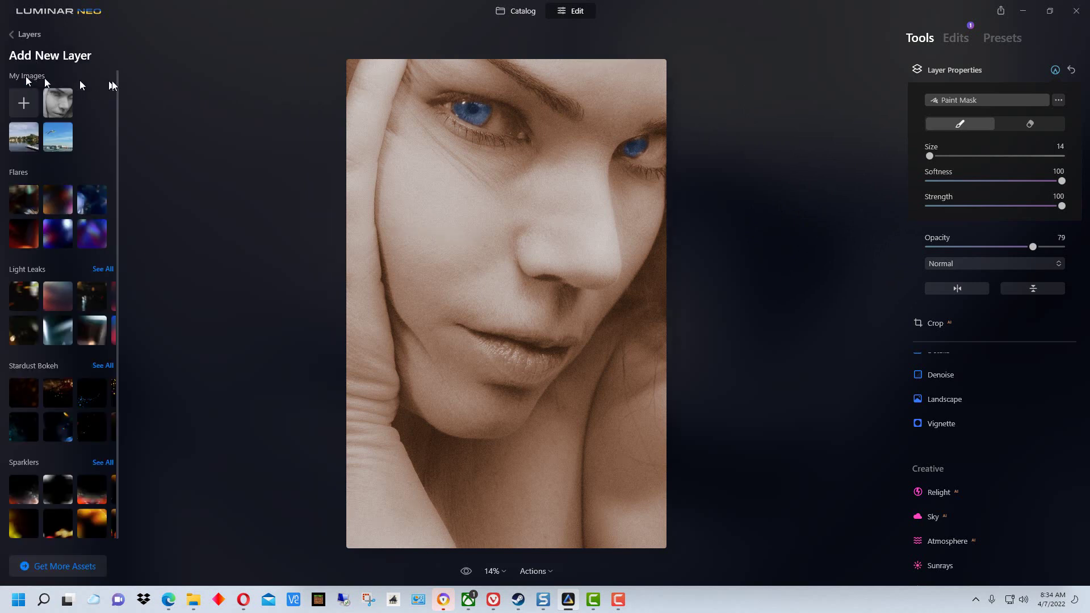
pyautogui.click(64, 101)
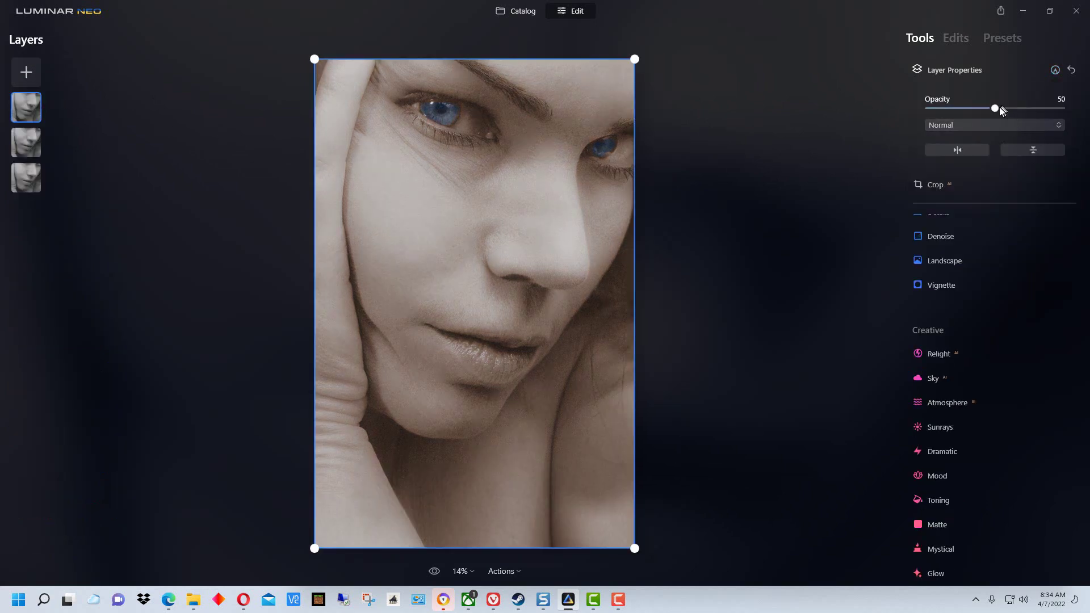
pyautogui.moveTo(995, 108); pyautogui.dragTo(1089, 113)
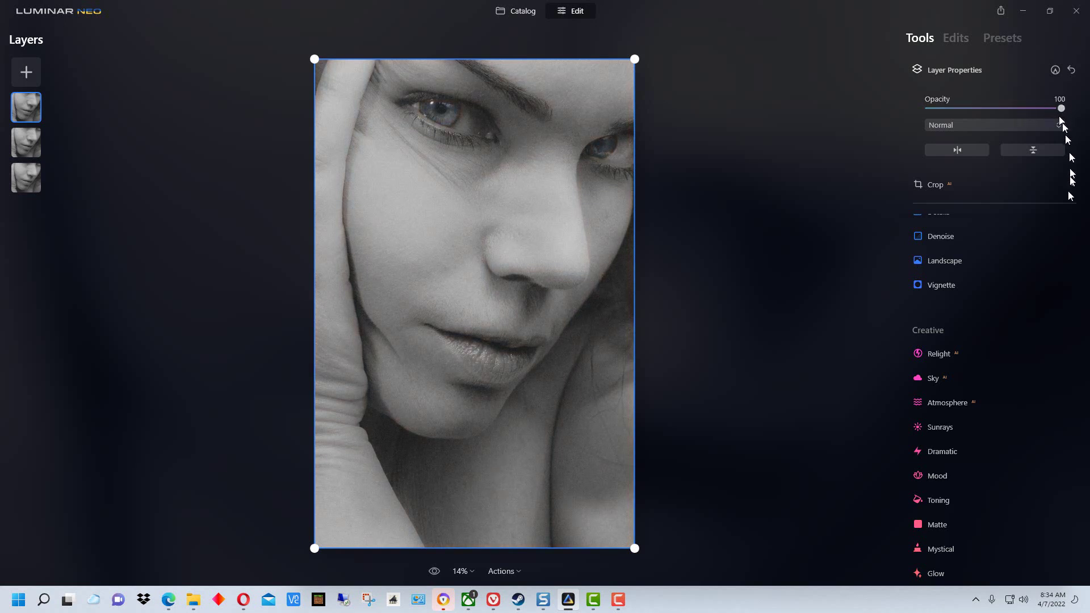
# Tone the third layer's shadows red with Toning at saturation 71, hue 360 and amount 100.
pyautogui.scroll(-1, 1016, 303)
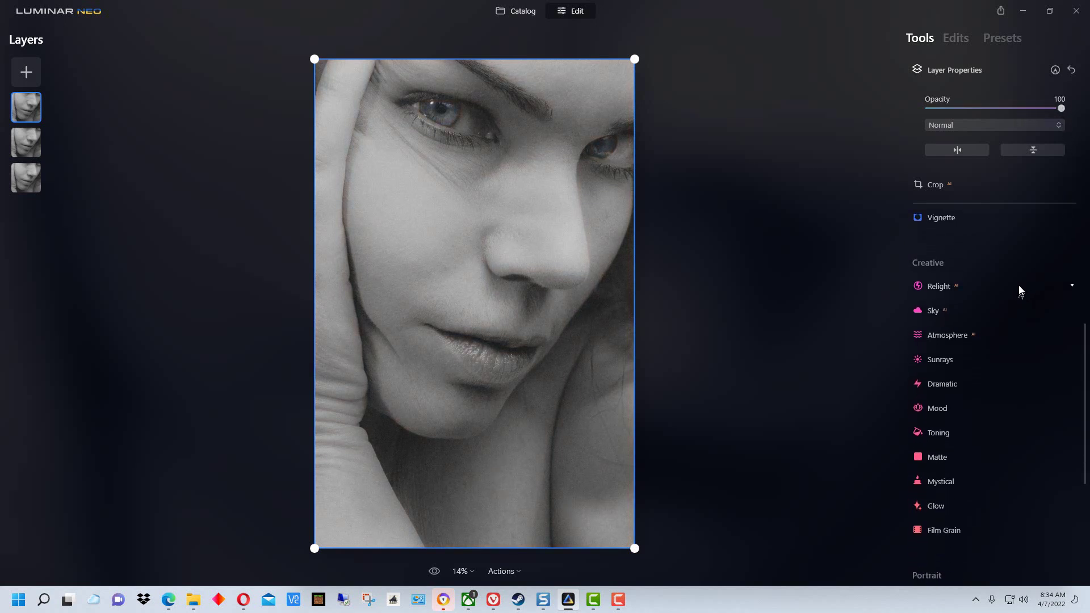
pyautogui.click(938, 435)
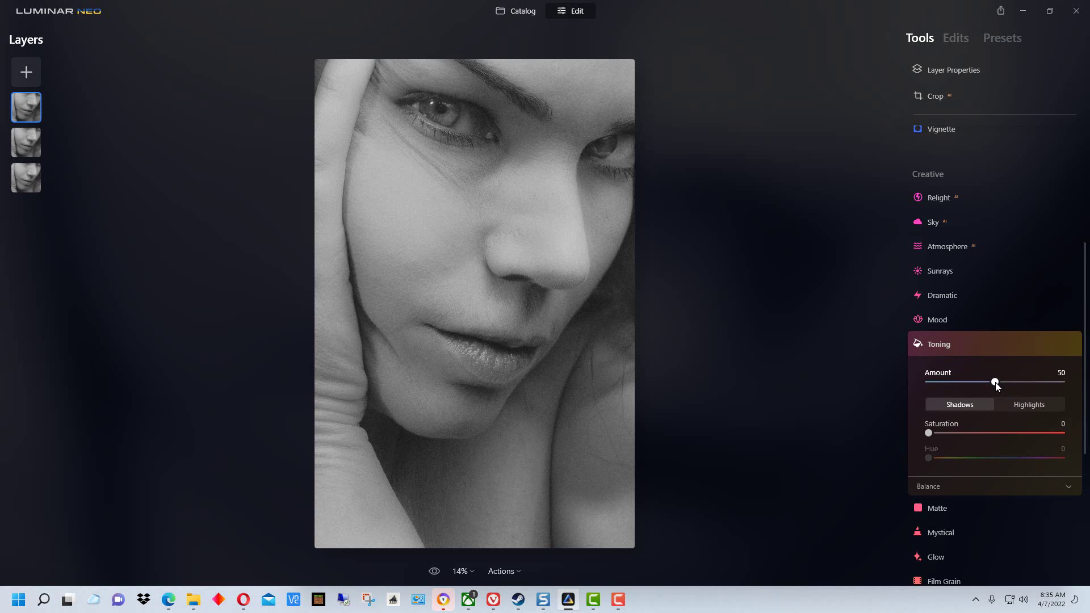
pyautogui.moveTo(929, 433); pyautogui.dragTo(1012, 437)
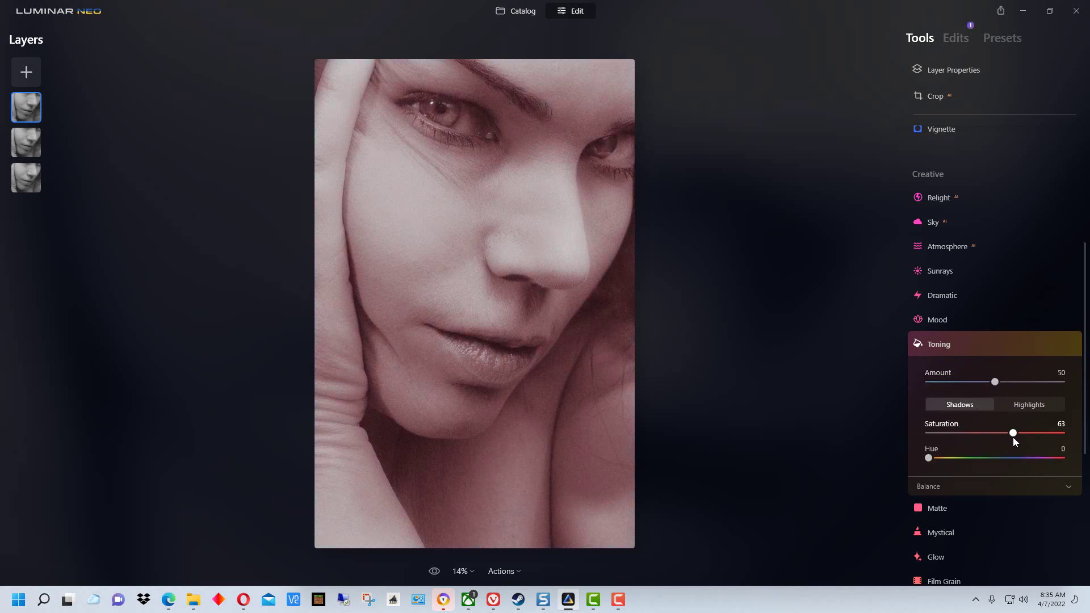
pyautogui.moveTo(995, 382); pyautogui.dragTo(1071, 391)
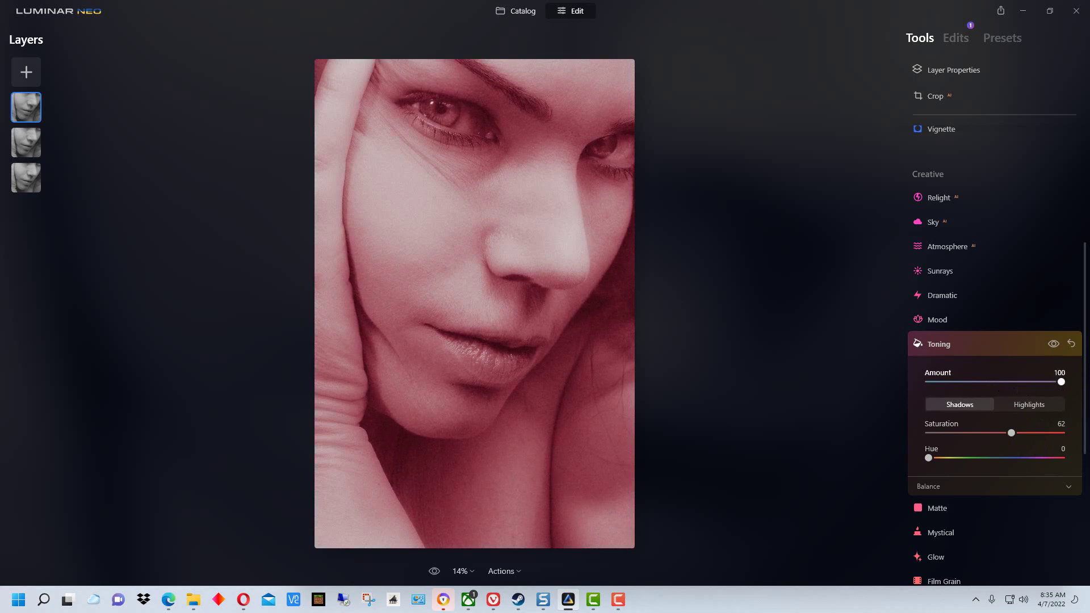
pyautogui.moveTo(929, 458); pyautogui.dragTo(1057, 459)
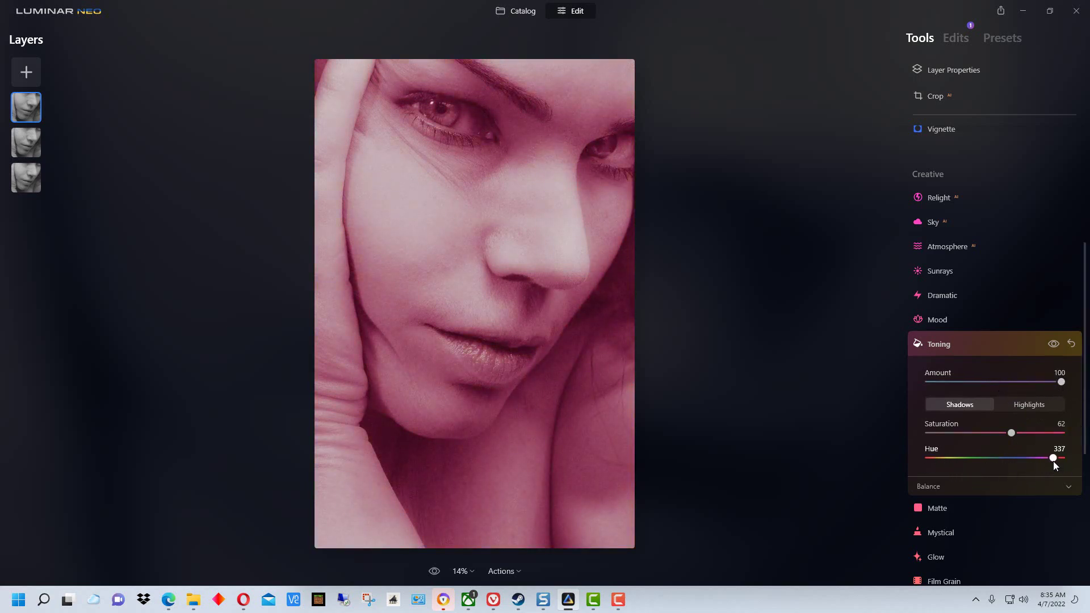
pyautogui.moveTo(1057, 461); pyautogui.dragTo(1076, 468)
pyautogui.moveTo(1011, 433)
pyautogui.mouseDown()
pyautogui.moveTo(1058, 436)
pyautogui.moveTo(1024, 432)
pyautogui.mouseUp()
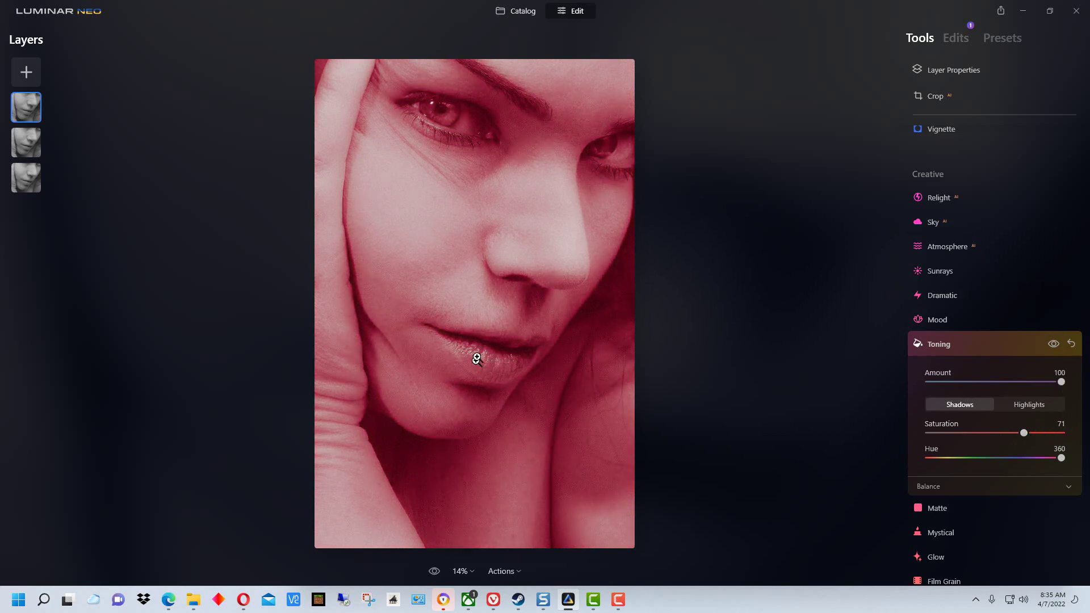
# Mask the red layer to the mouth by painting the lower lip with a size 24 brush.
pyautogui.click(958, 69)
pyautogui.click(959, 63)
pyautogui.click(959, 62)
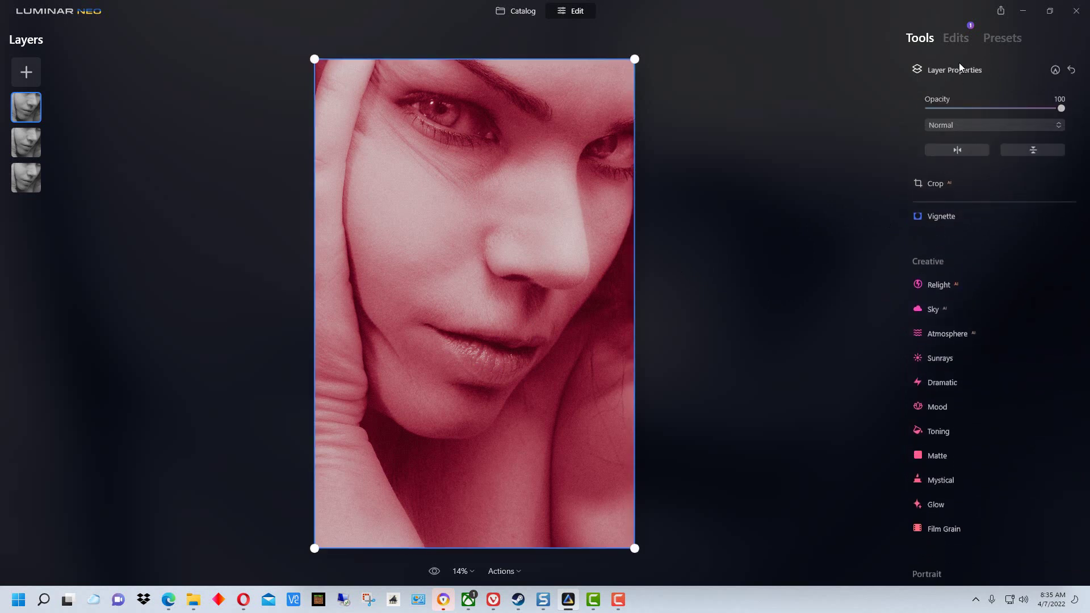
pyautogui.click(1054, 71)
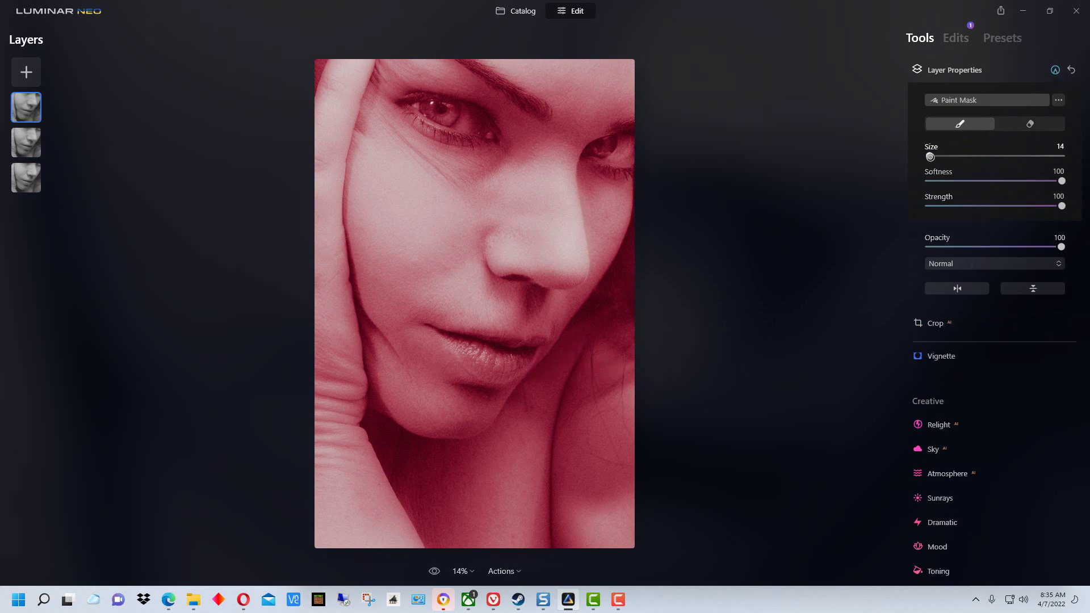
pyautogui.moveTo(931, 157); pyautogui.dragTo(934, 156)
pyautogui.click(471, 353)
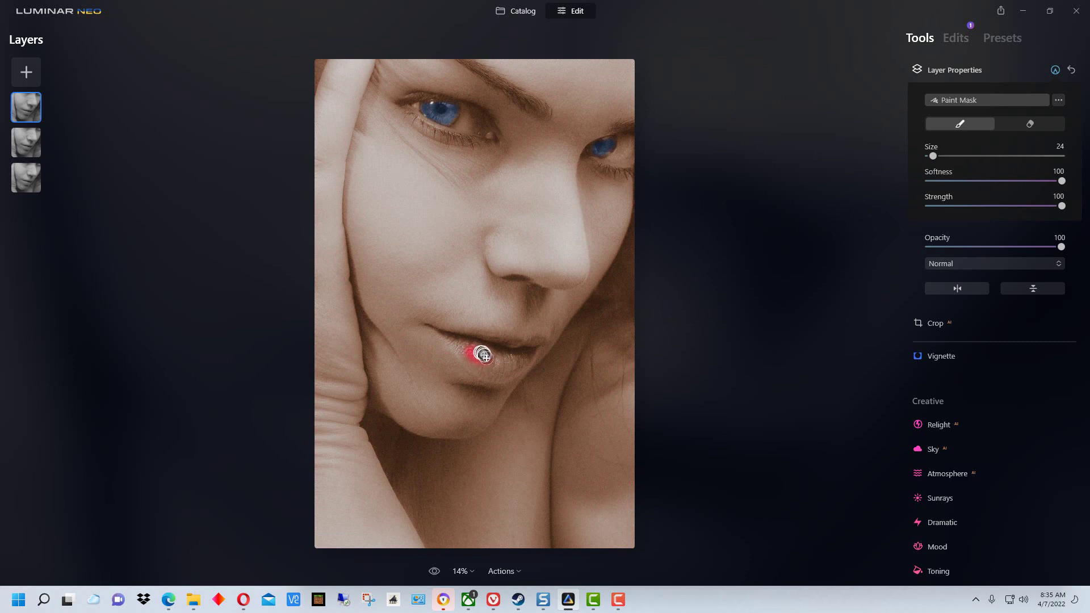
pyautogui.moveTo(478, 360)
pyautogui.mouseDown()
pyautogui.moveTo(459, 349)
pyautogui.moveTo(478, 370)
pyautogui.moveTo(503, 373)
pyautogui.moveTo(511, 368)
pyautogui.moveTo(498, 364)
pyautogui.moveTo(517, 360)
pyautogui.moveTo(479, 345)
pyautogui.moveTo(517, 358)
pyautogui.mouseUp()
# Refine the lip mask's edge with a size 18 brush and lower the red layer's opacity to 62.
pyautogui.scroll(2, 619, 361)
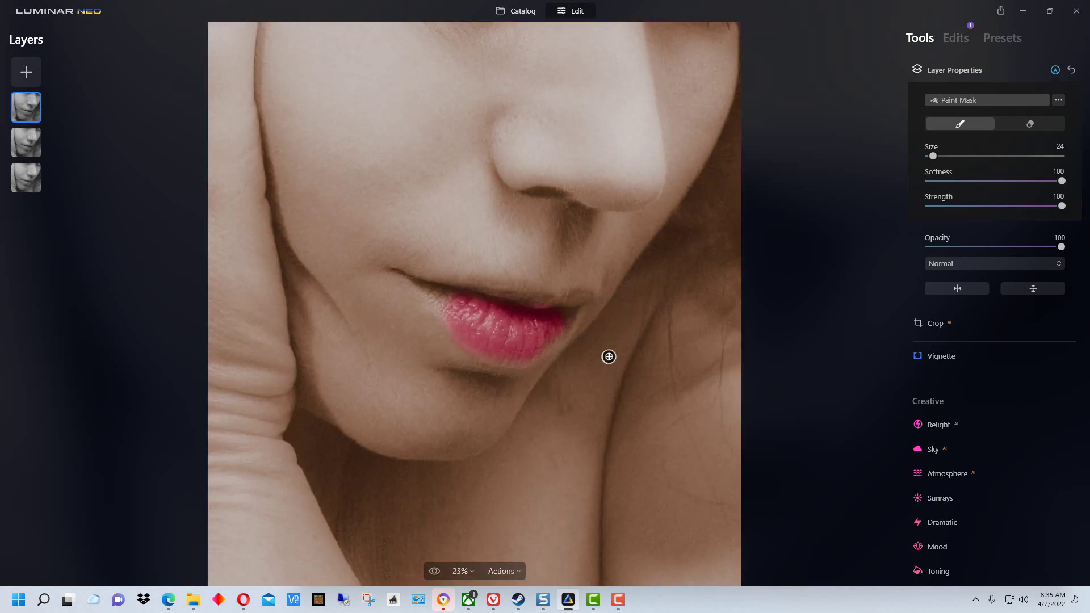
pyautogui.scroll(1, 613, 354)
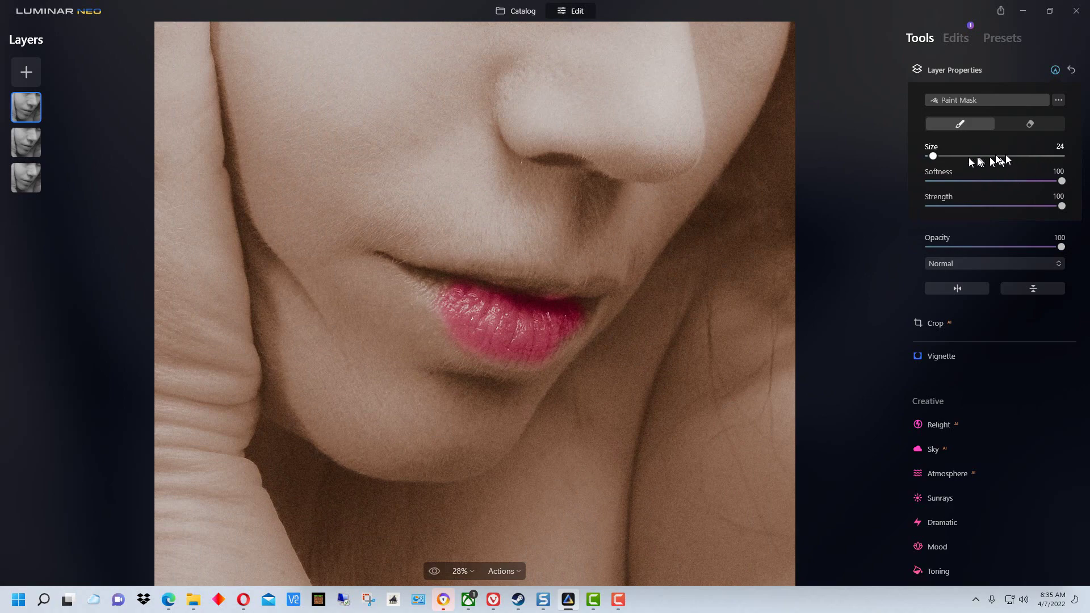
pyautogui.moveTo(933, 154); pyautogui.dragTo(931, 155)
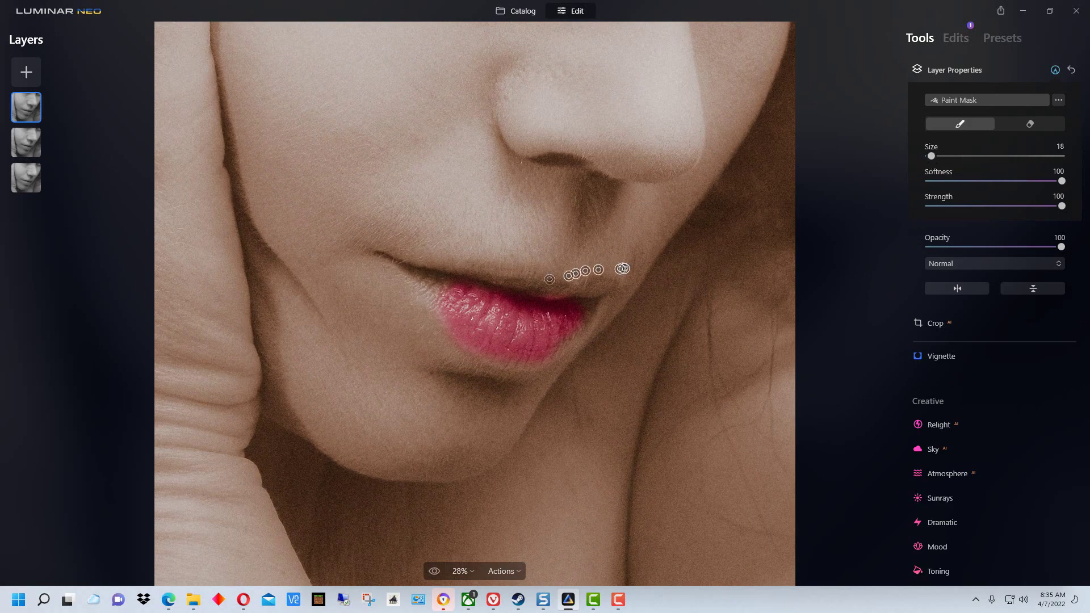
pyautogui.moveTo(441, 284); pyautogui.dragTo(444, 285)
pyautogui.hotkey('ctrl', '0')
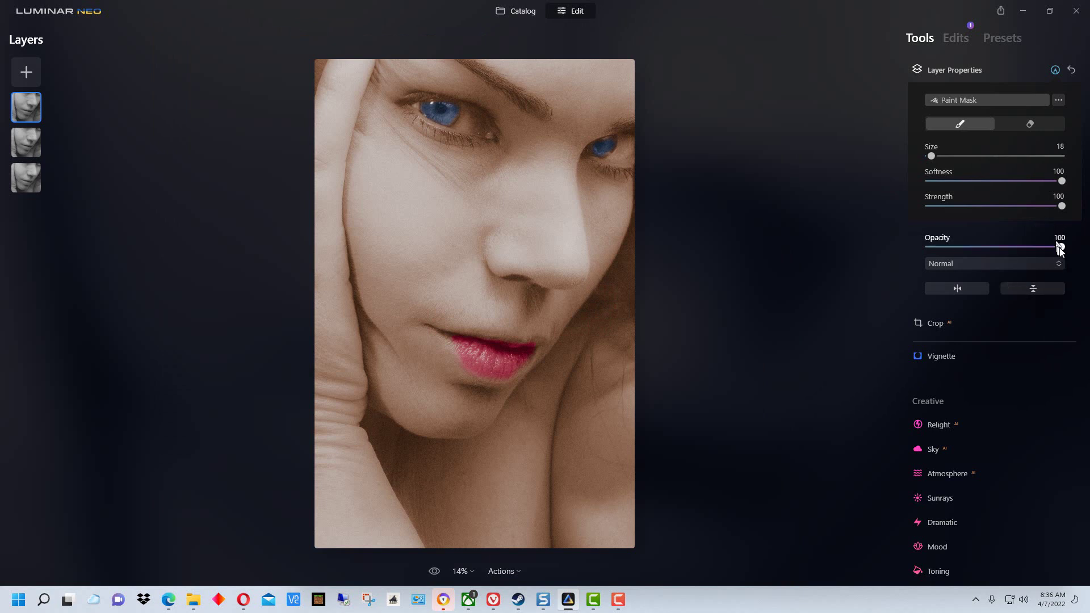
pyautogui.moveTo(1062, 249); pyautogui.dragTo(1021, 249)
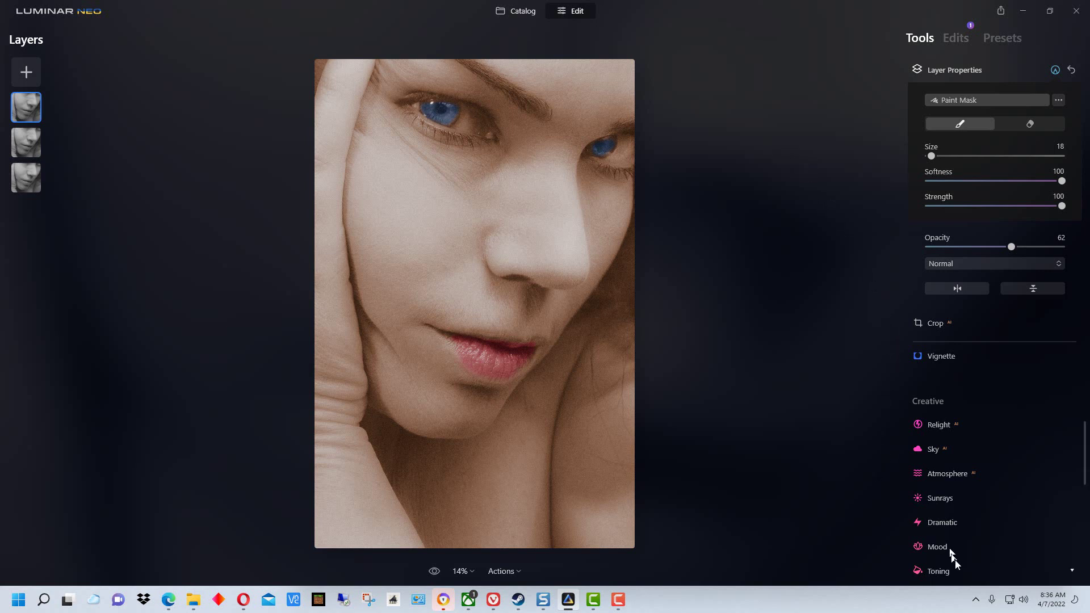
pyautogui.click(990, 71)
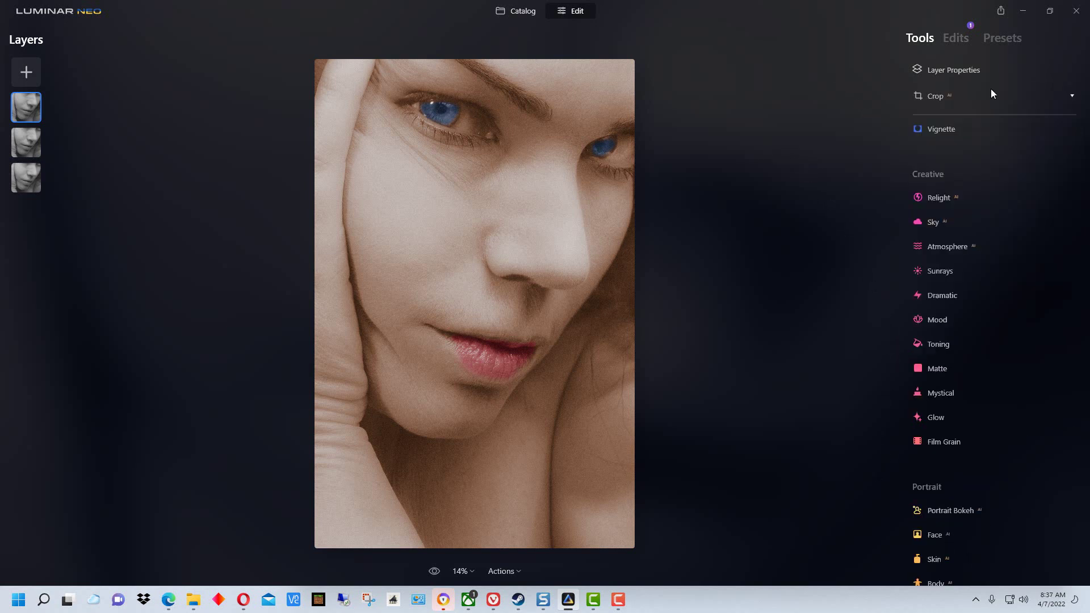